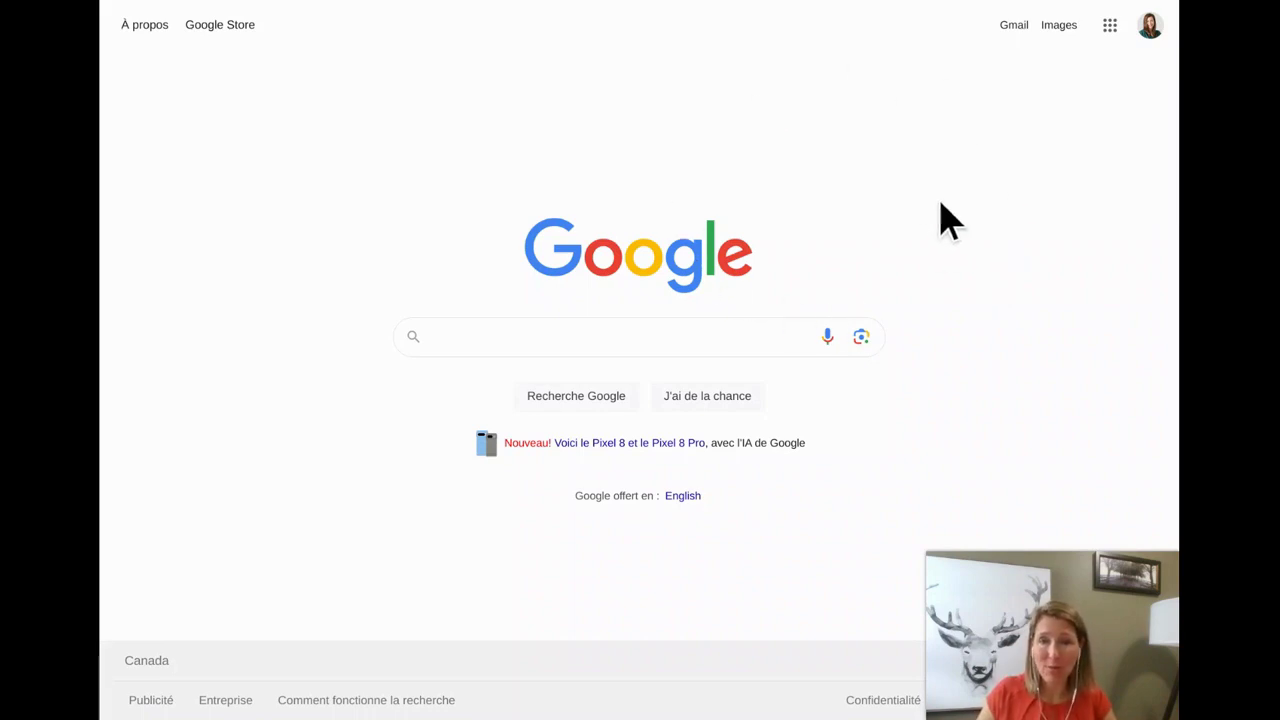
Open Google Drive from the Google apps grid in Google Search
left_click(1108, 32)
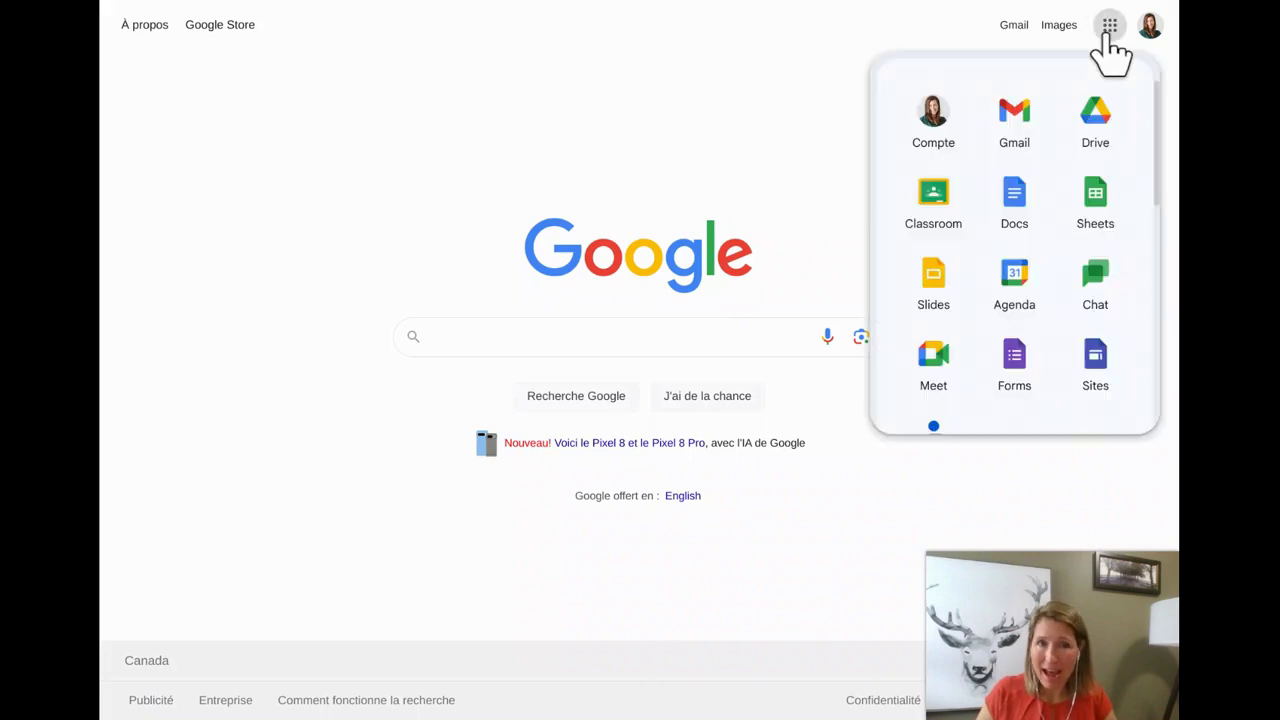
left_click(1110, 115)
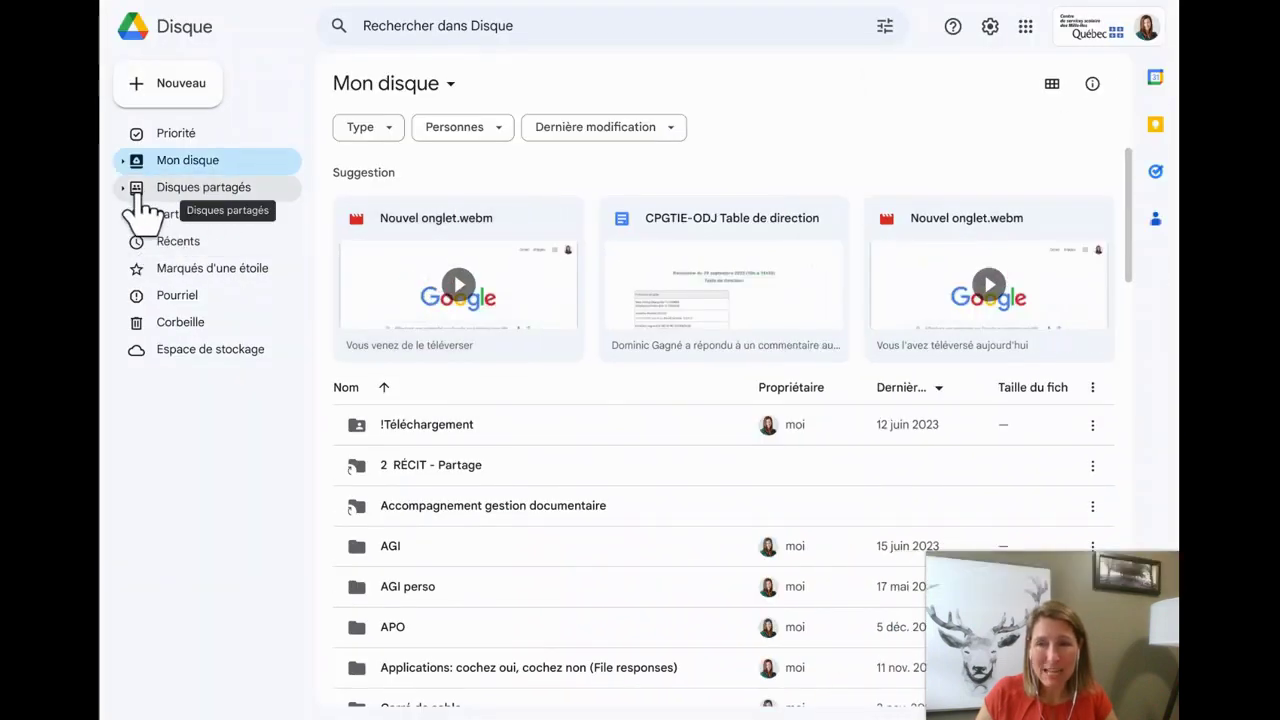
Open the École De l'Envolée shared drive and its '1 groupe · 3 personnes' member list
left_click(212, 192)
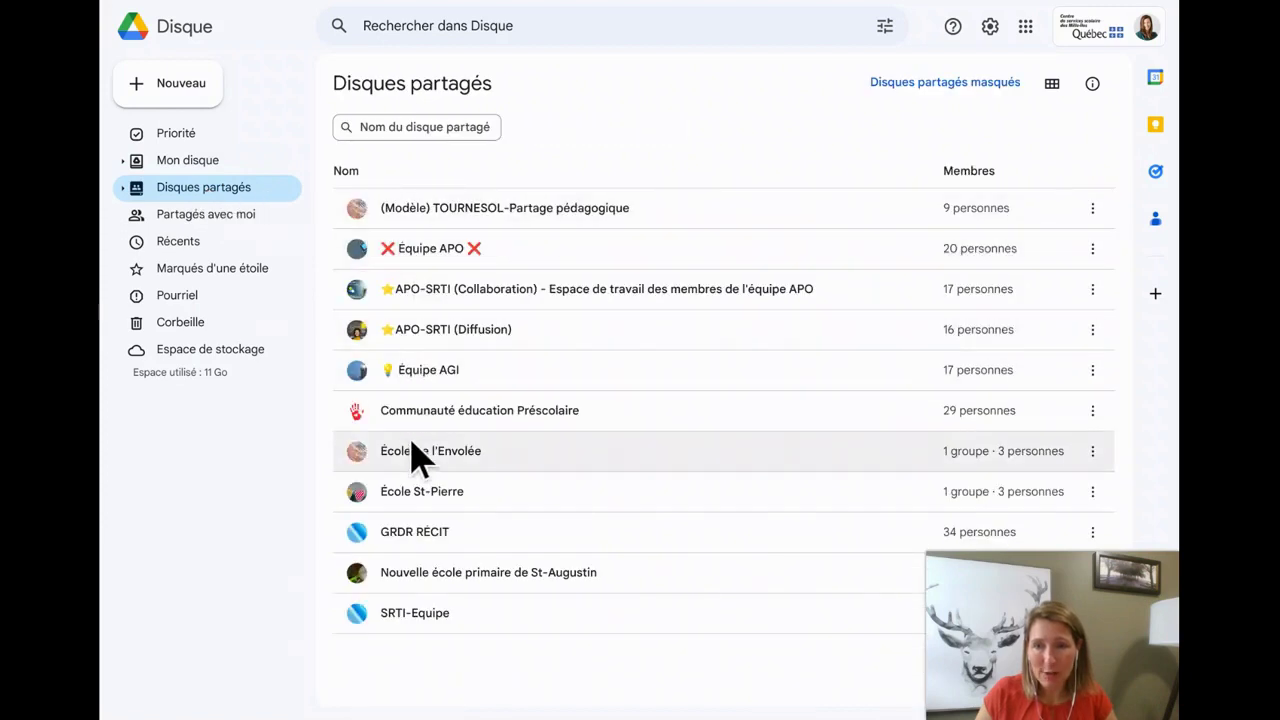
double_click(472, 462)
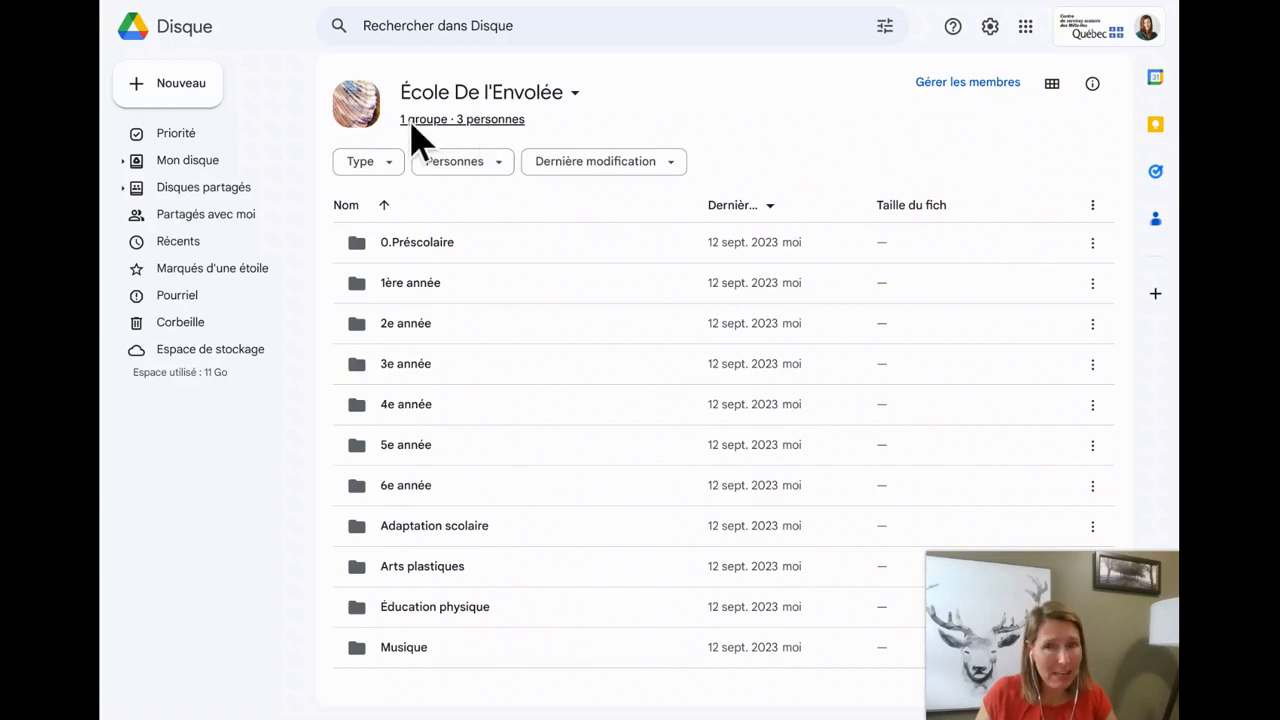
left_click(489, 126)
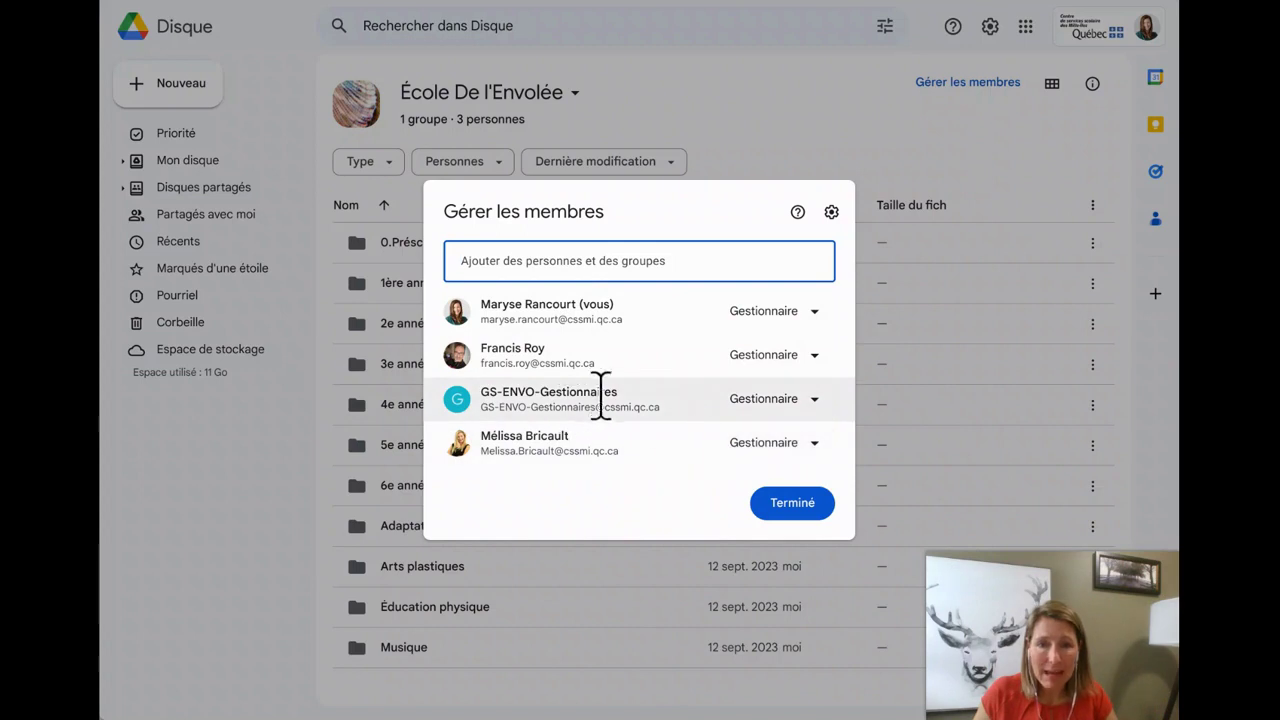
Show the role options for the GS-ENVO-Gestionnaires group, currently Gestionnaire
mouse_move(628, 392)
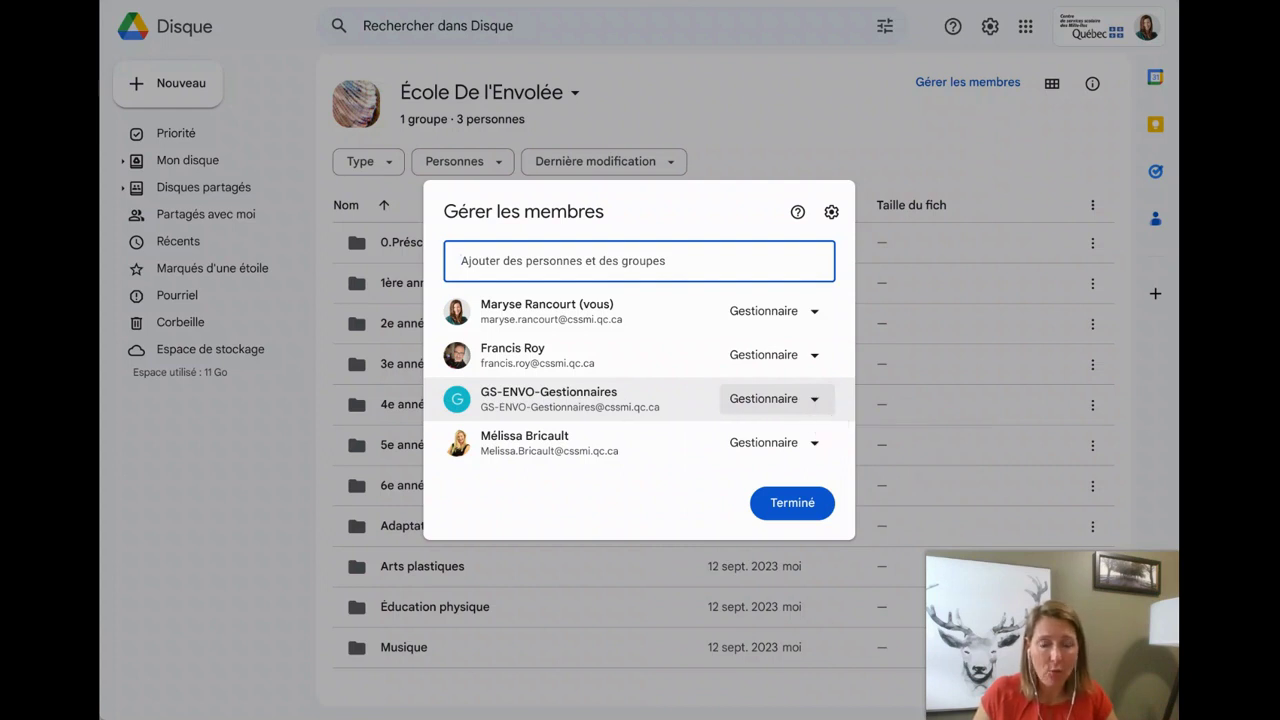
left_click(816, 400)
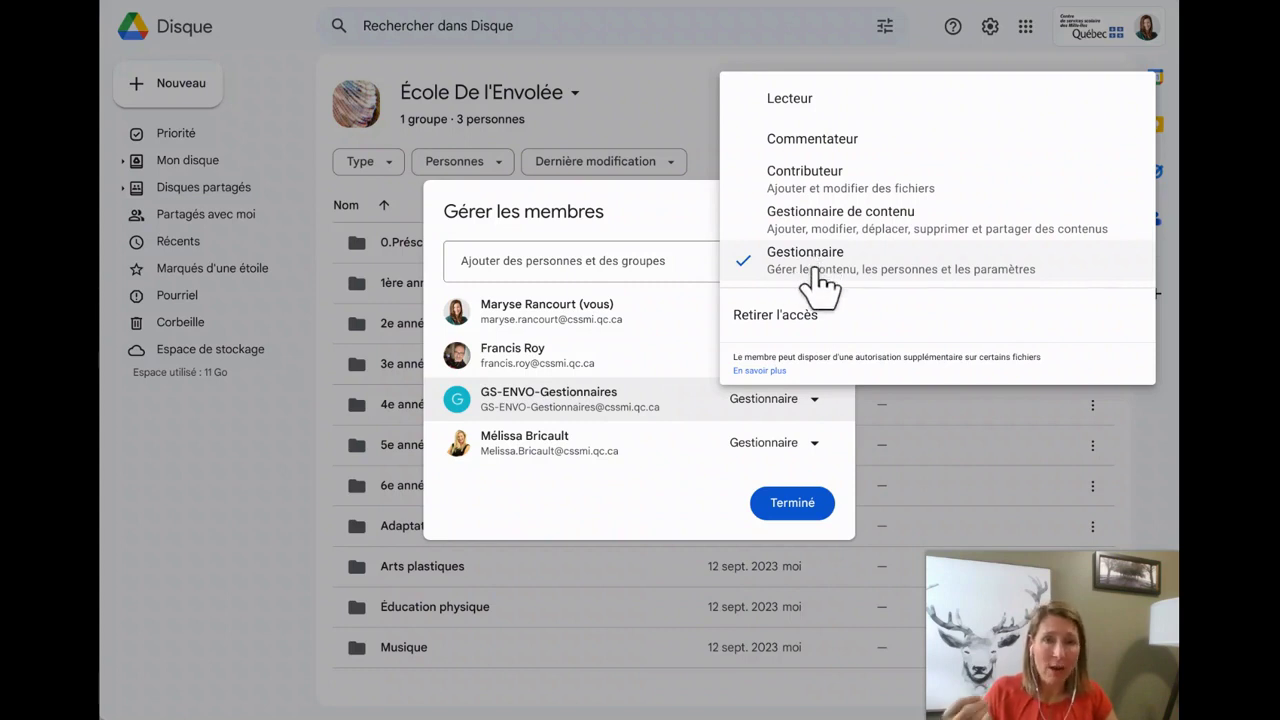
left_click(593, 264)
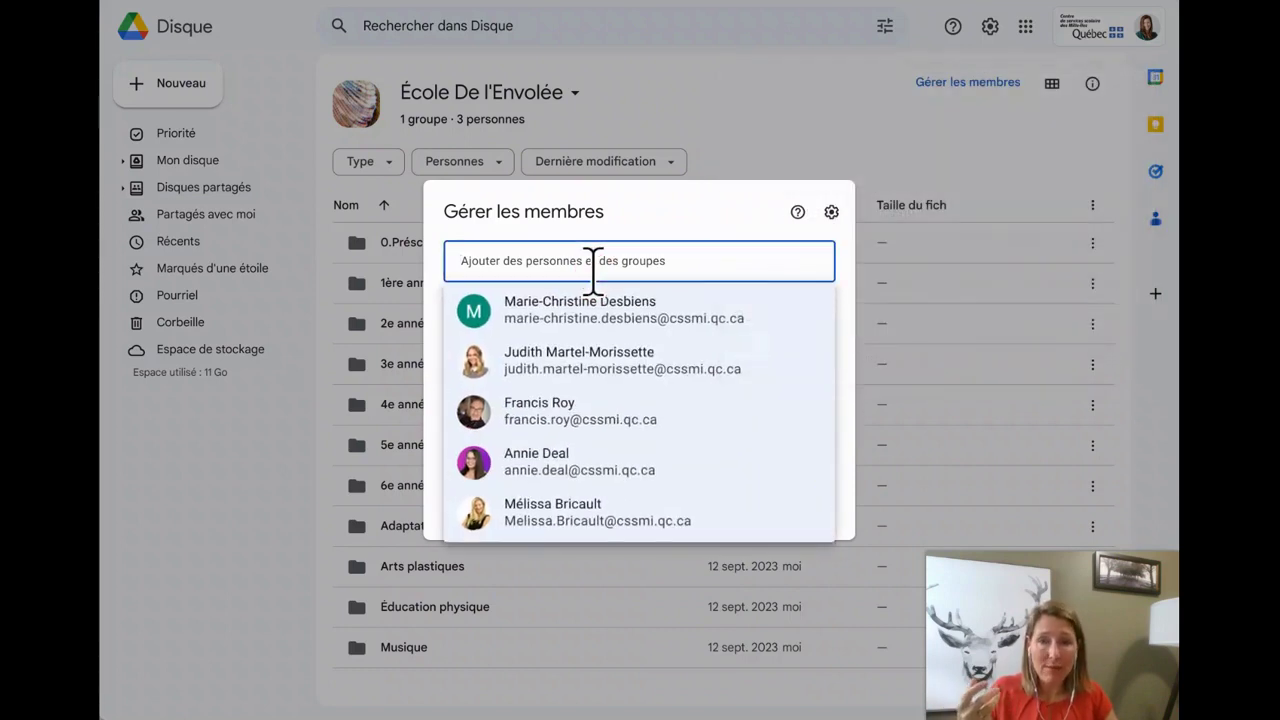
left_click(606, 312)
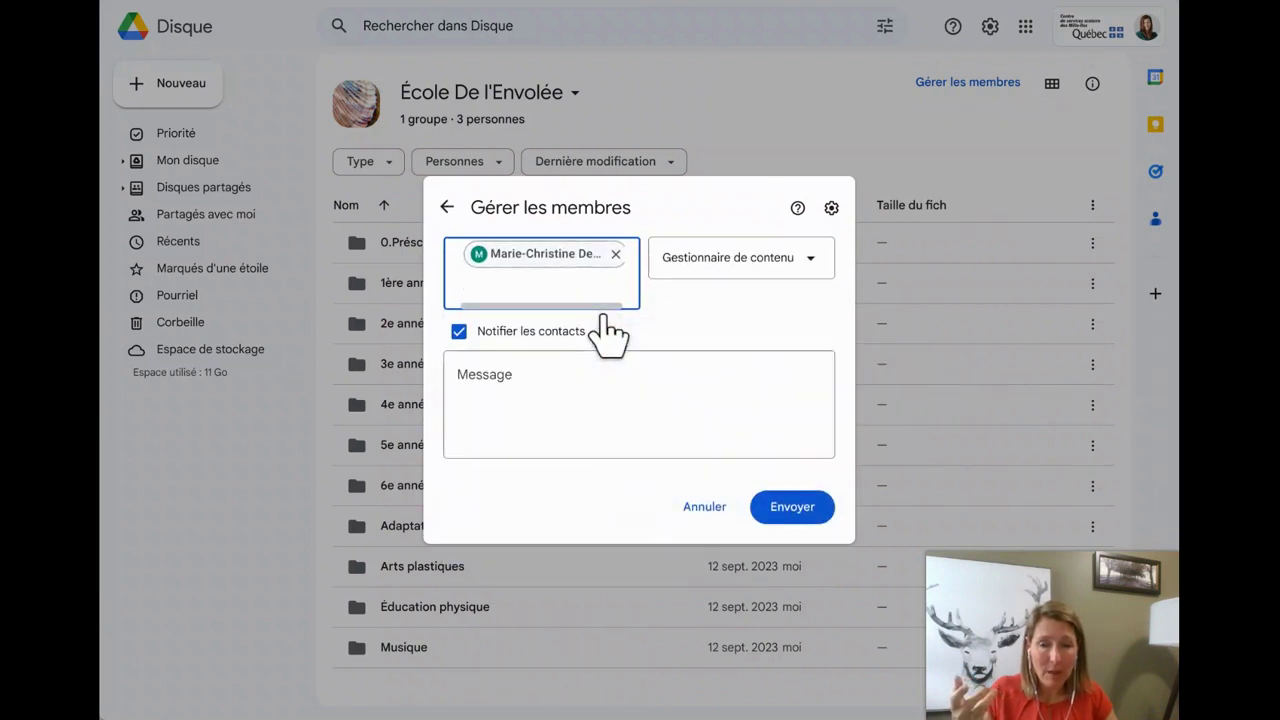
left_click(822, 275)
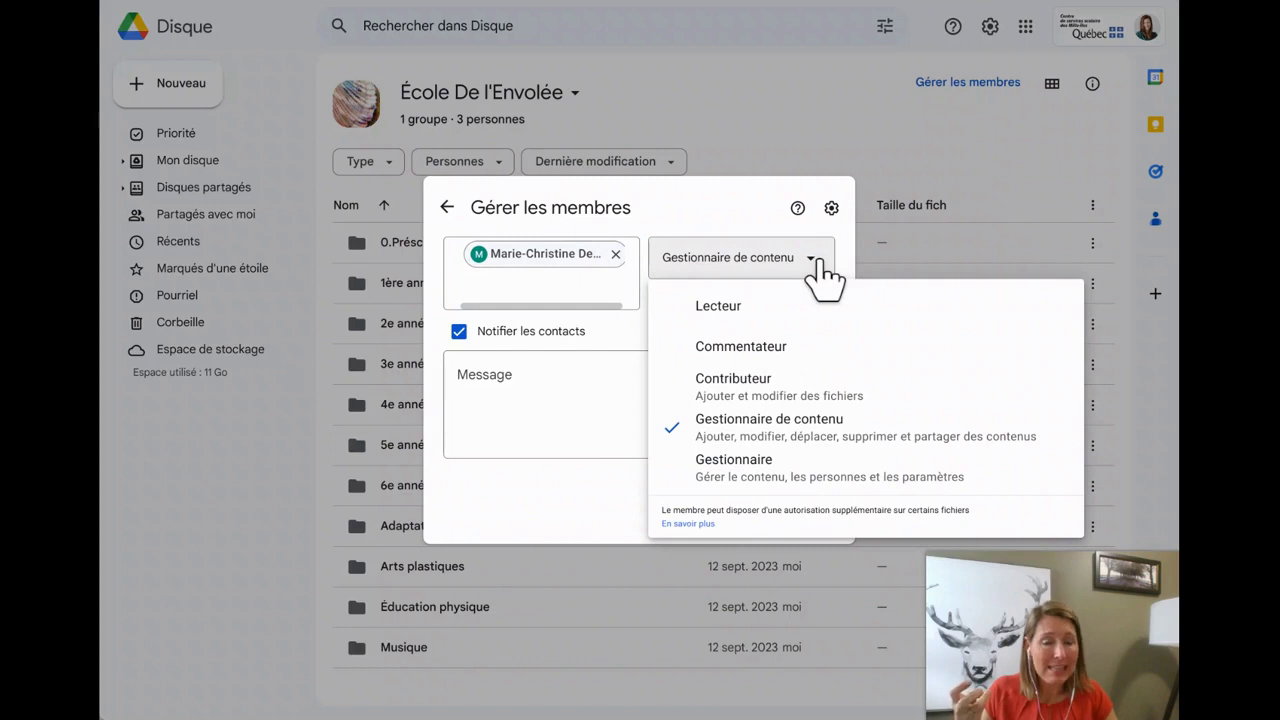
left_click(771, 470)
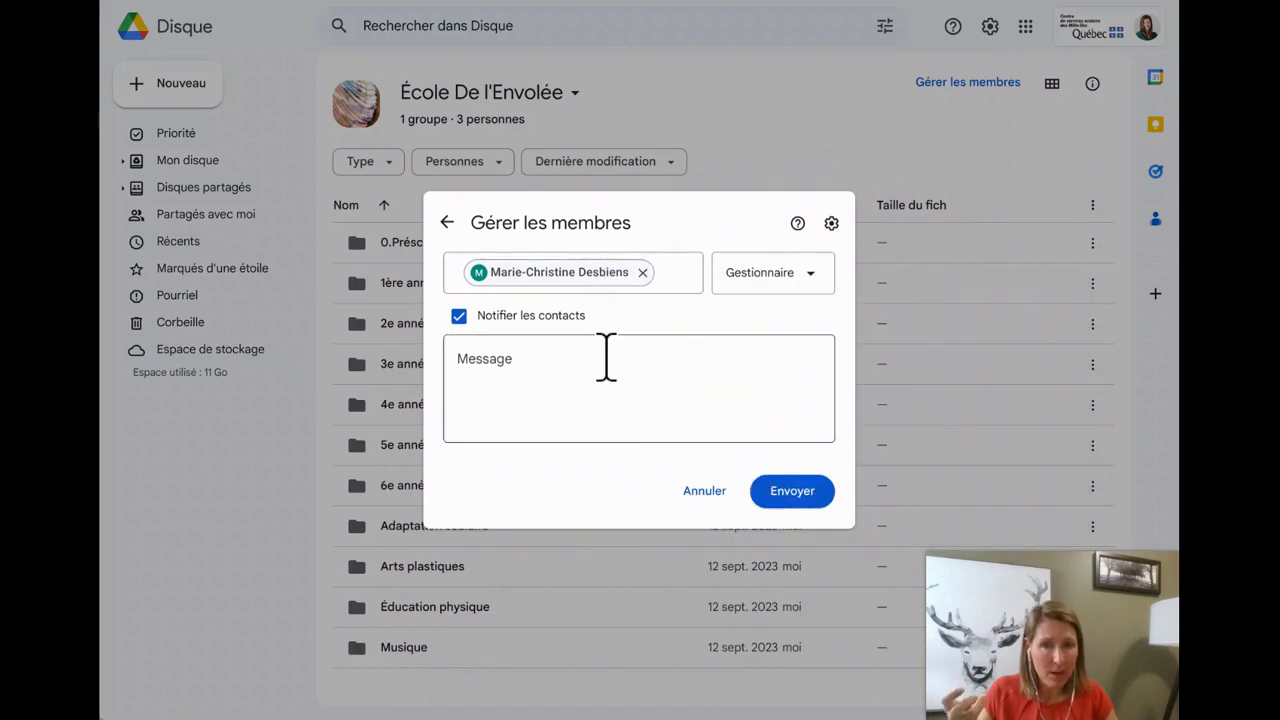
left_click(515, 368)
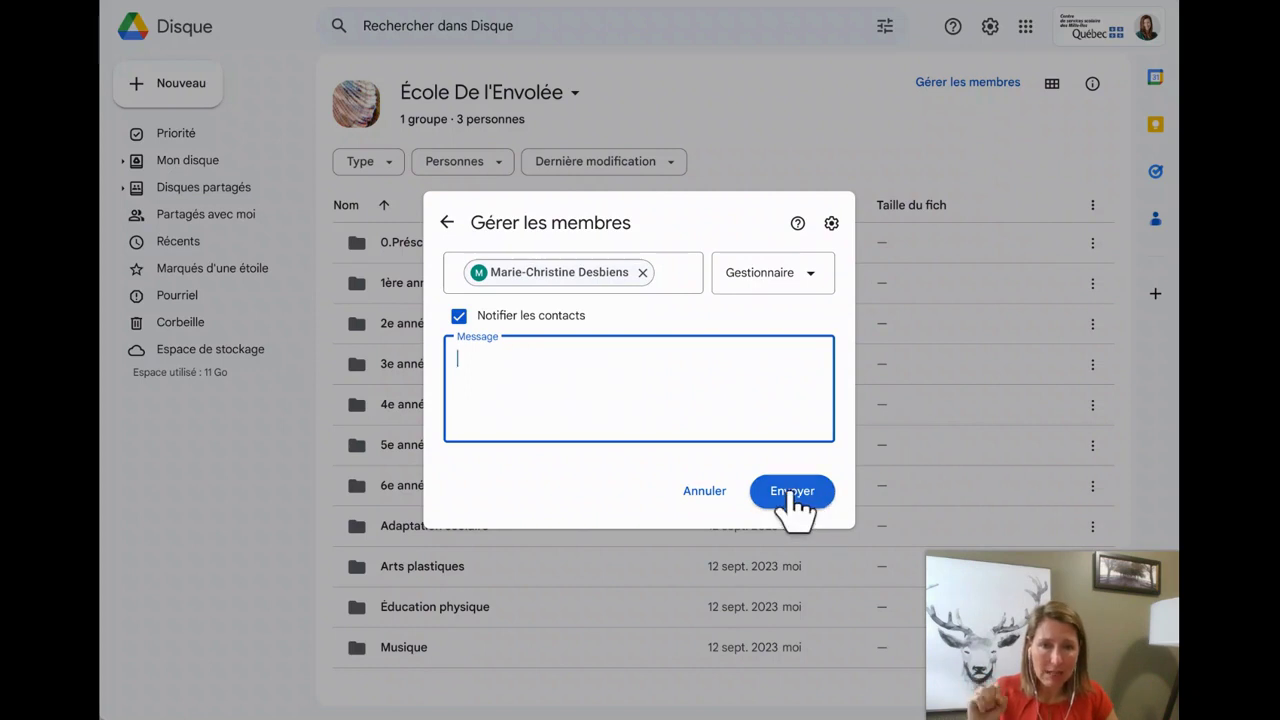
left_click(704, 490)
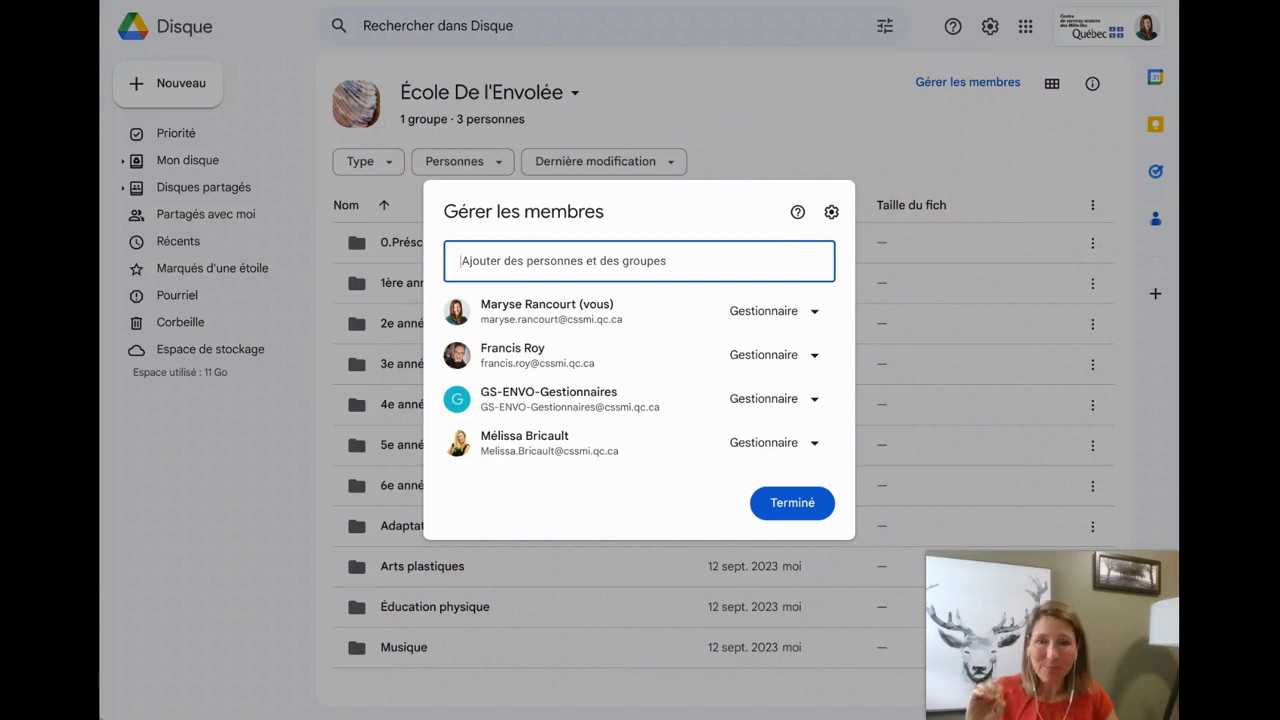
Add a suggested colleague and a second colleague found by partial name, then view their role options
left_click(654, 265)
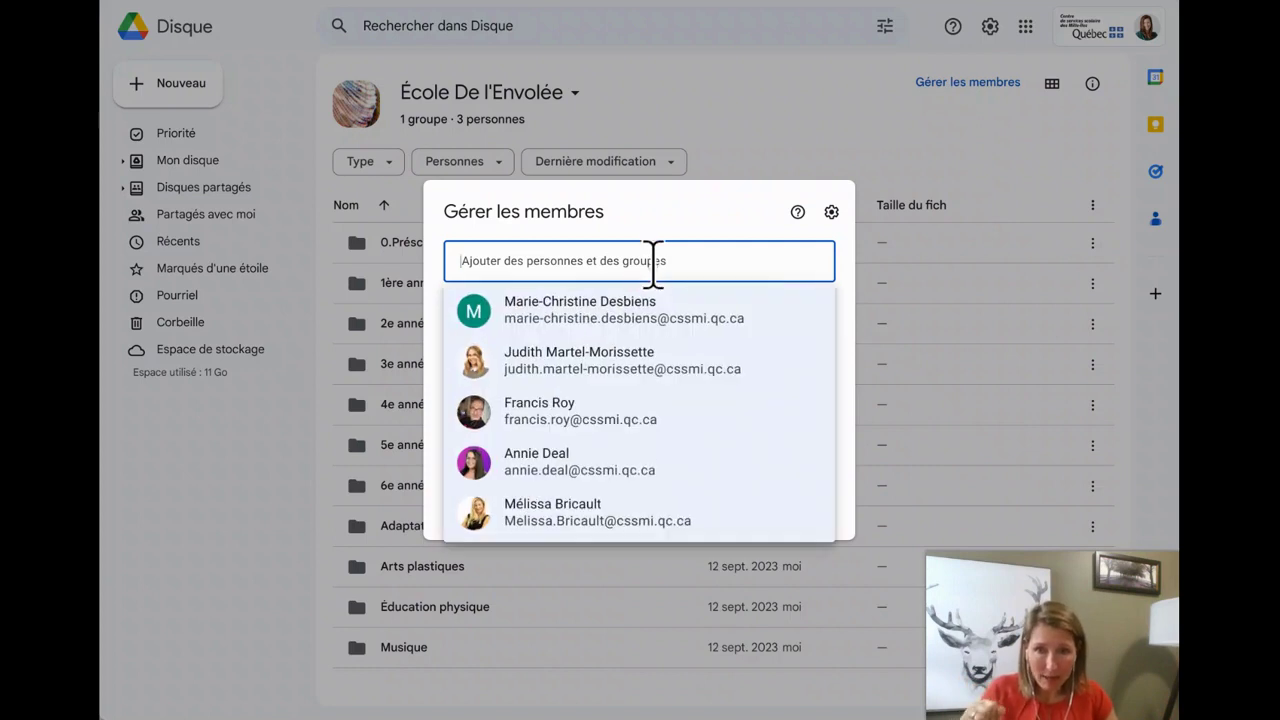
left_click(651, 320)
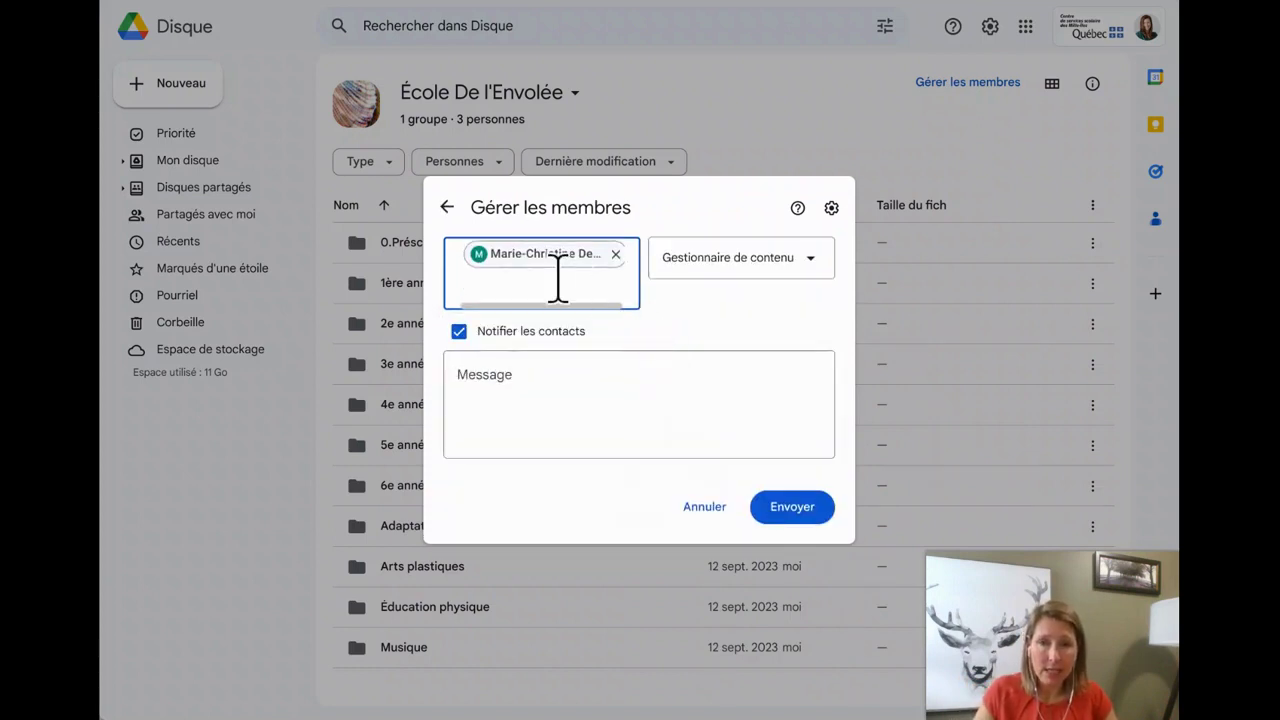
type("jud")
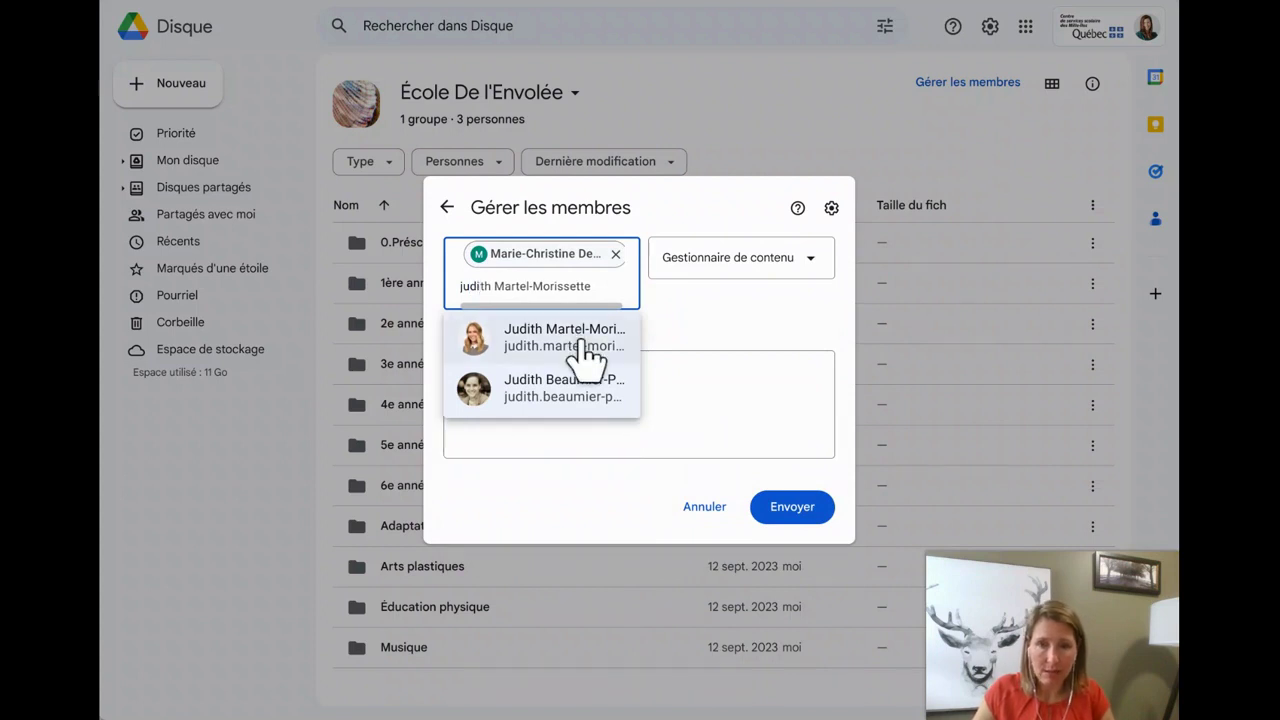
left_click(576, 337)
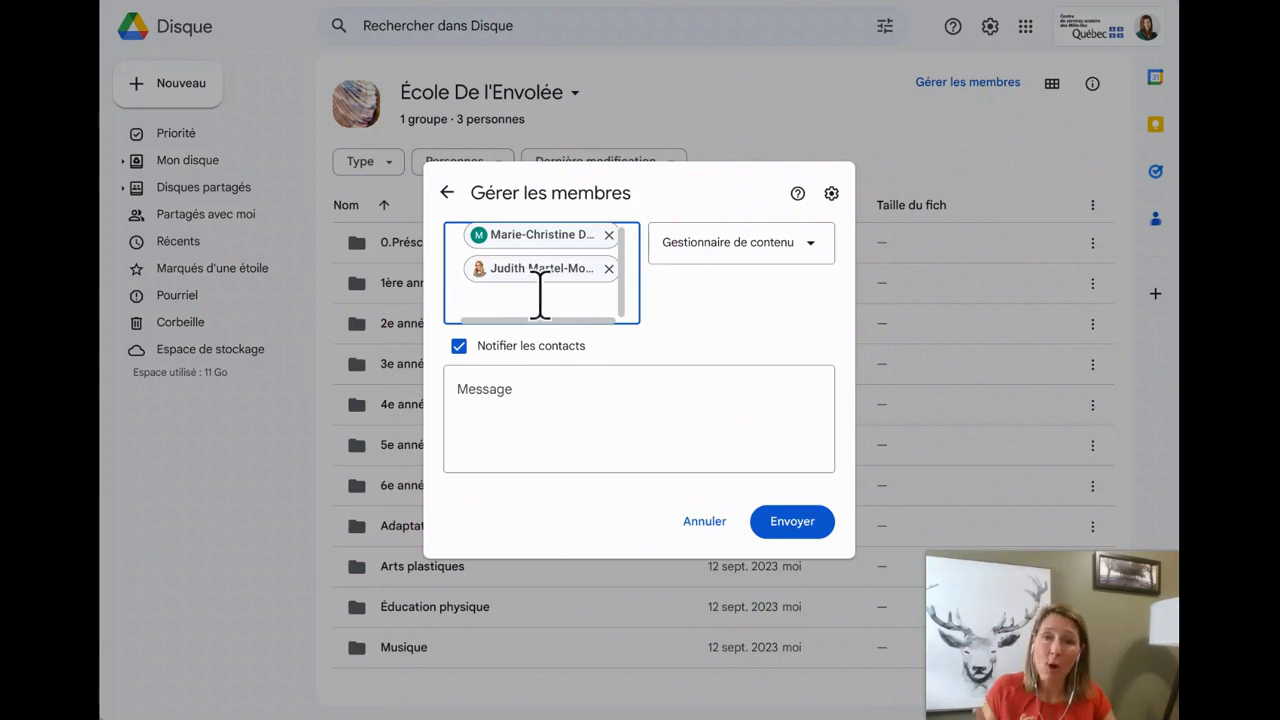
left_click(812, 264)
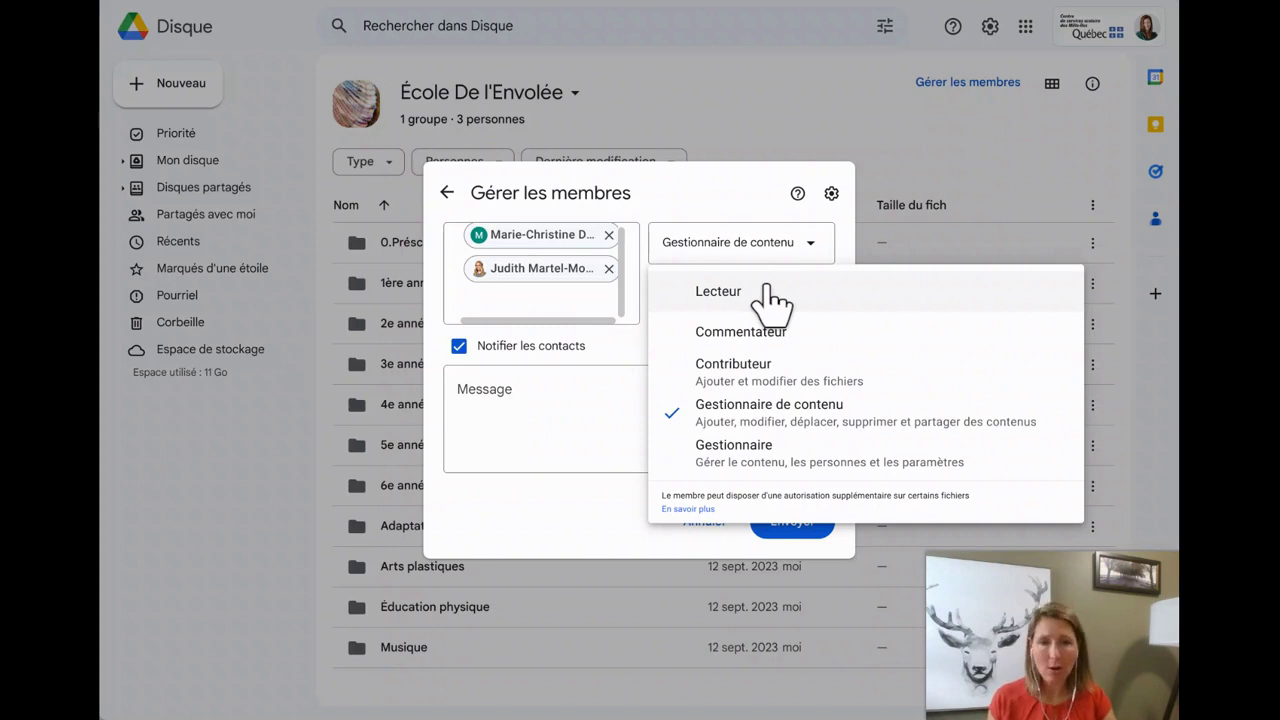
Add one more suggested person at Gestionnaire de contenu, then cancel the whole invitation
left_click(566, 288)
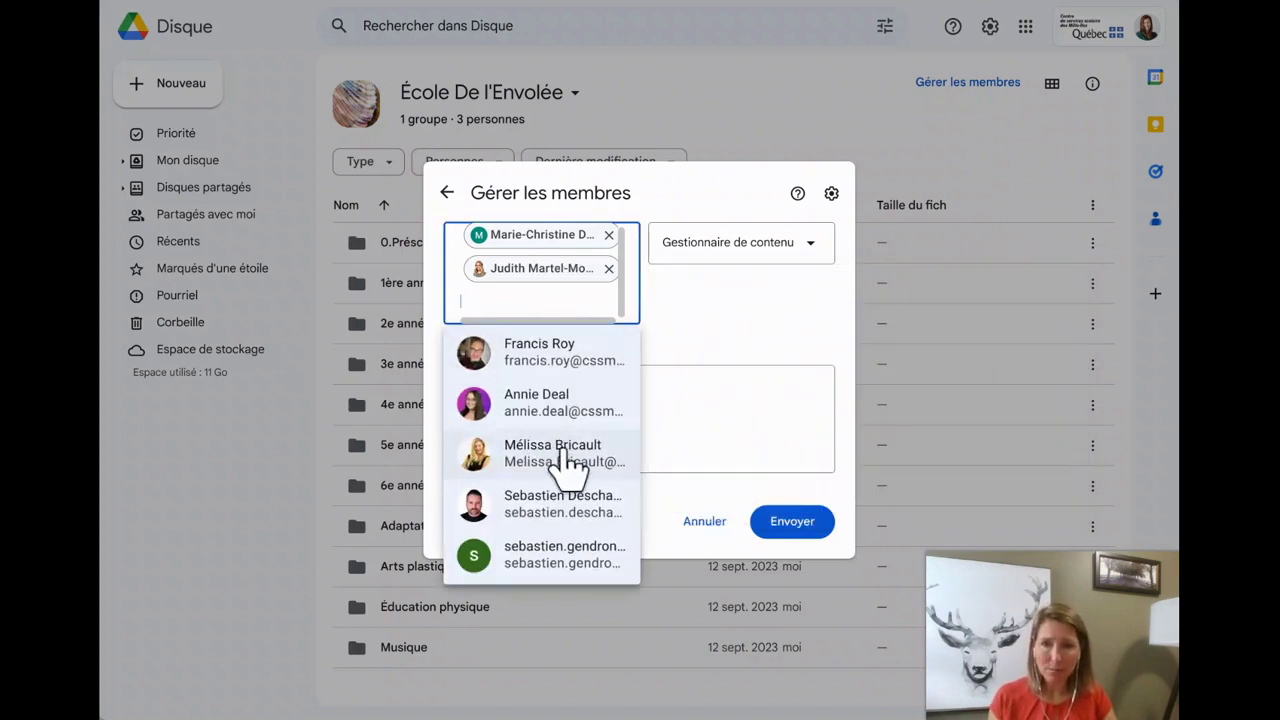
left_click(571, 503)
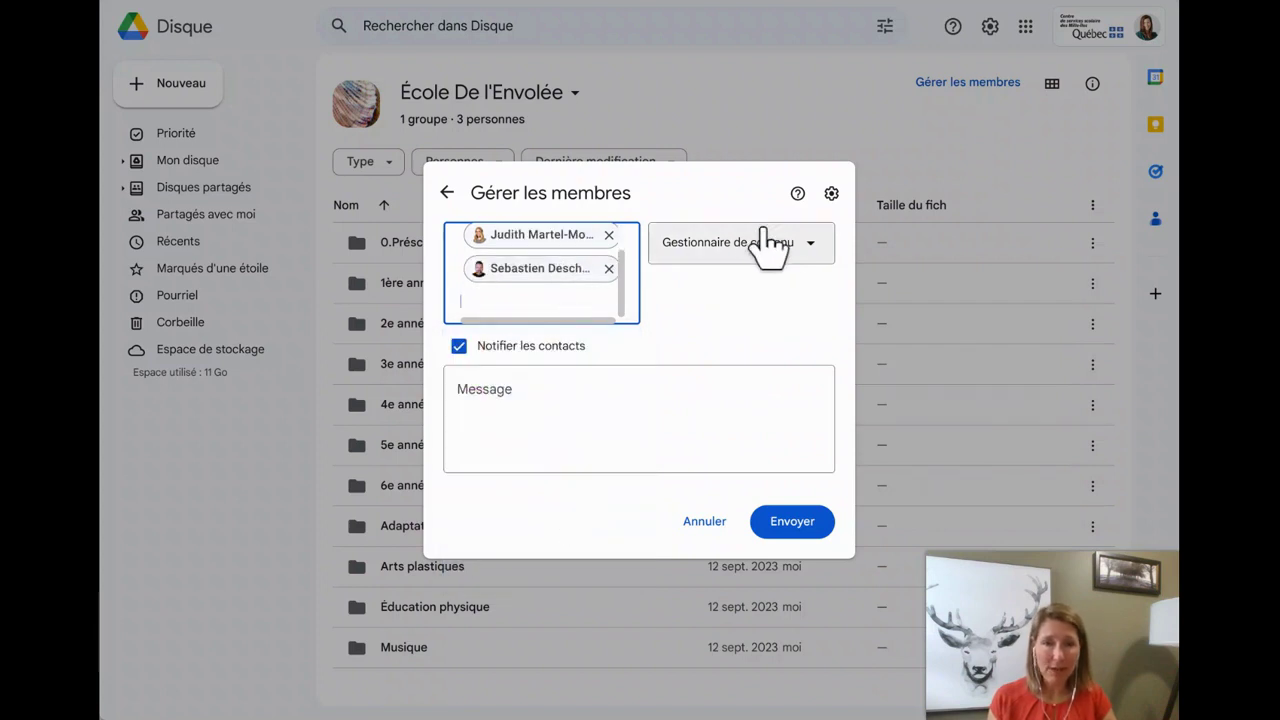
left_click(768, 243)
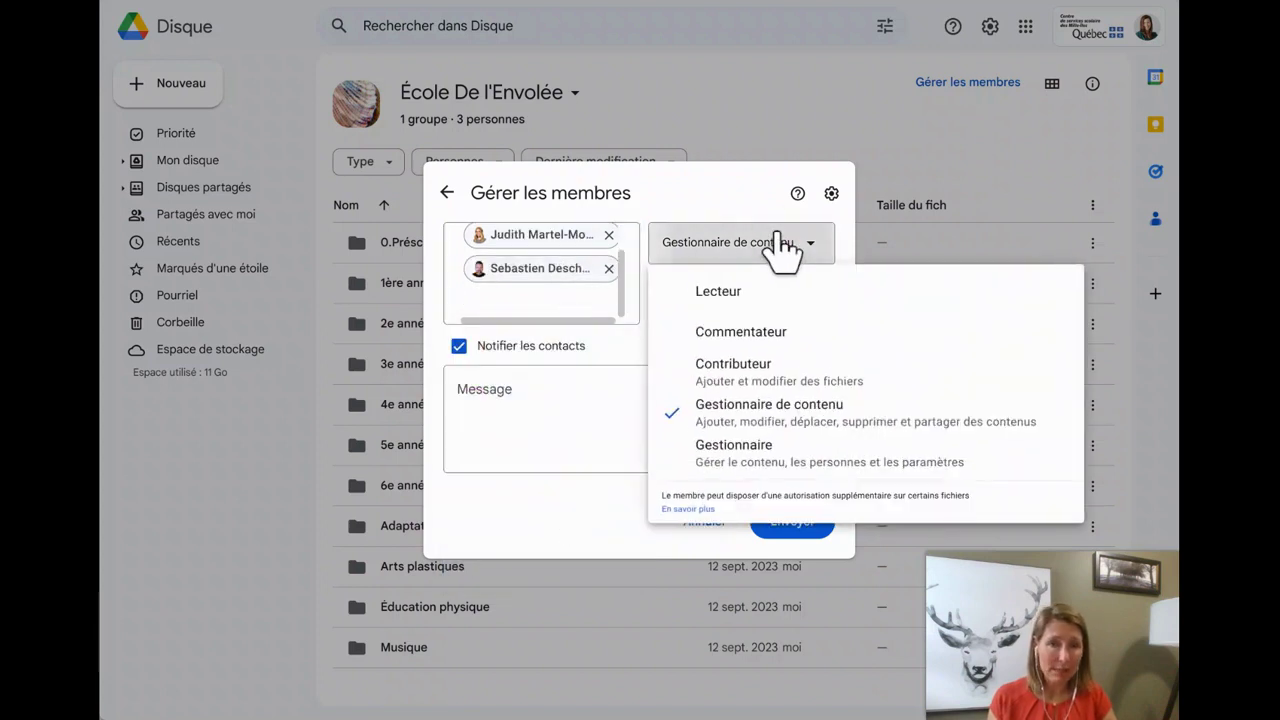
left_click(566, 415)
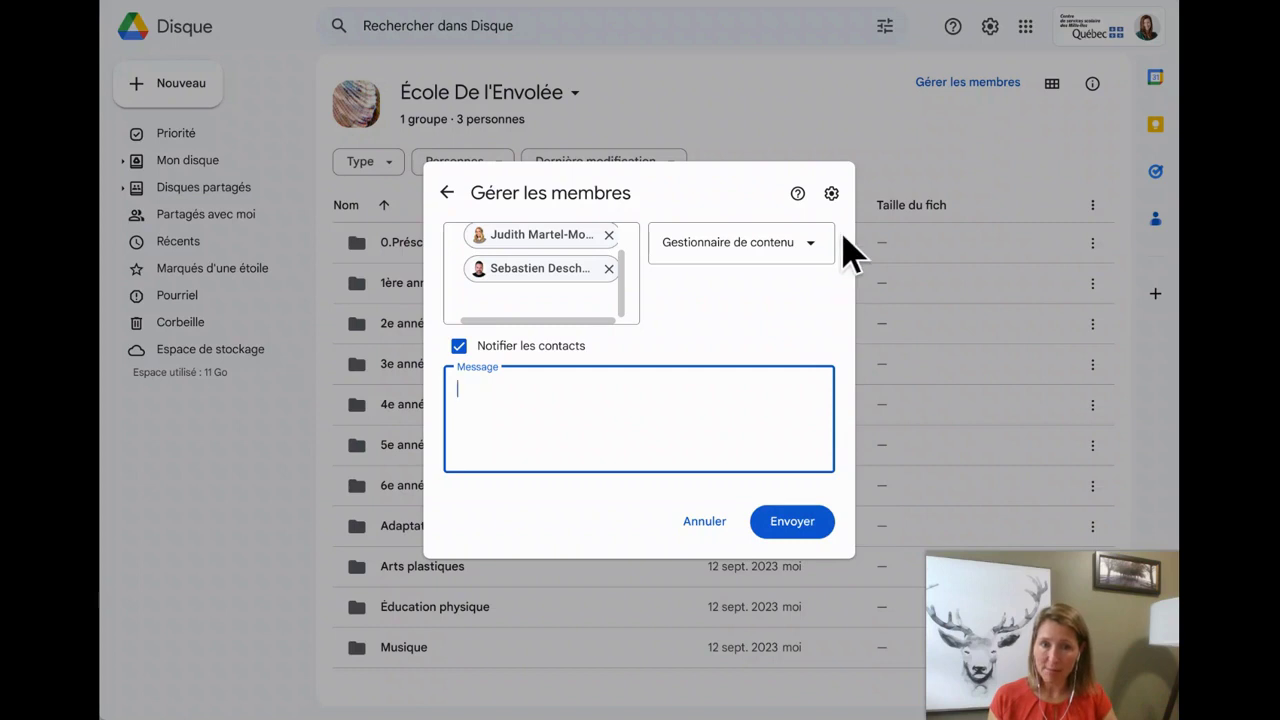
left_click(712, 521)
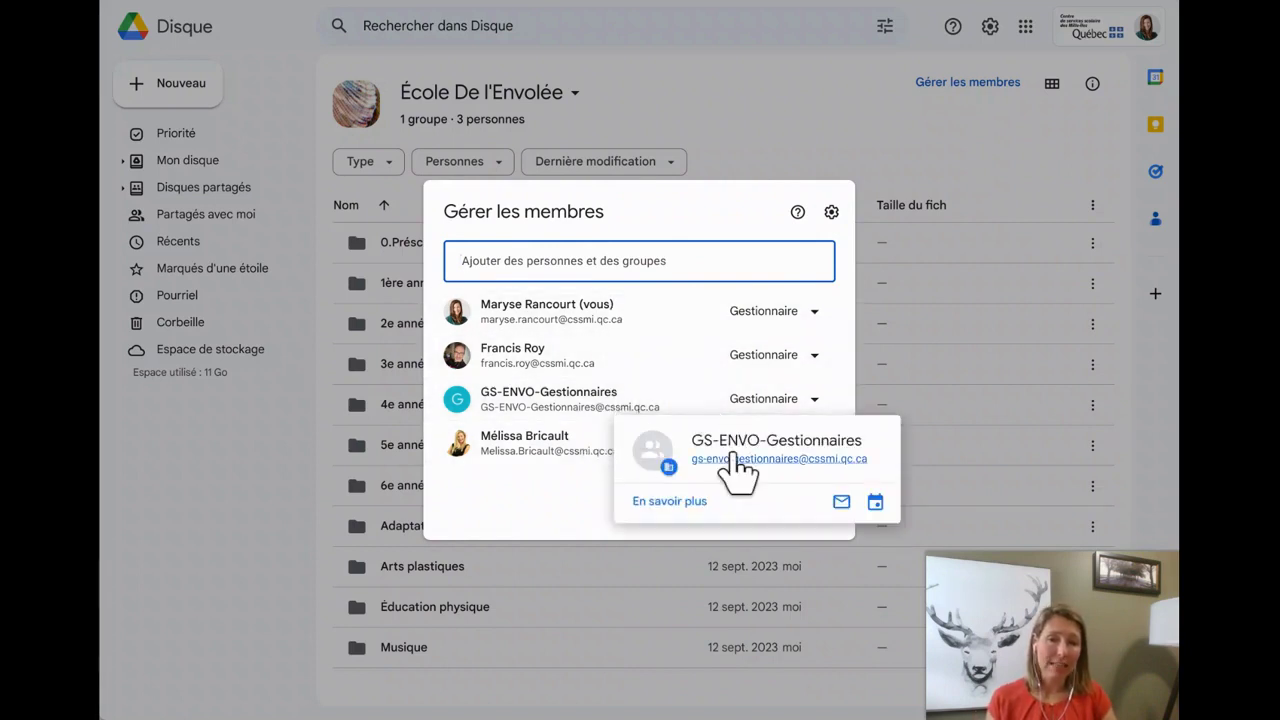
left_click(605, 248)
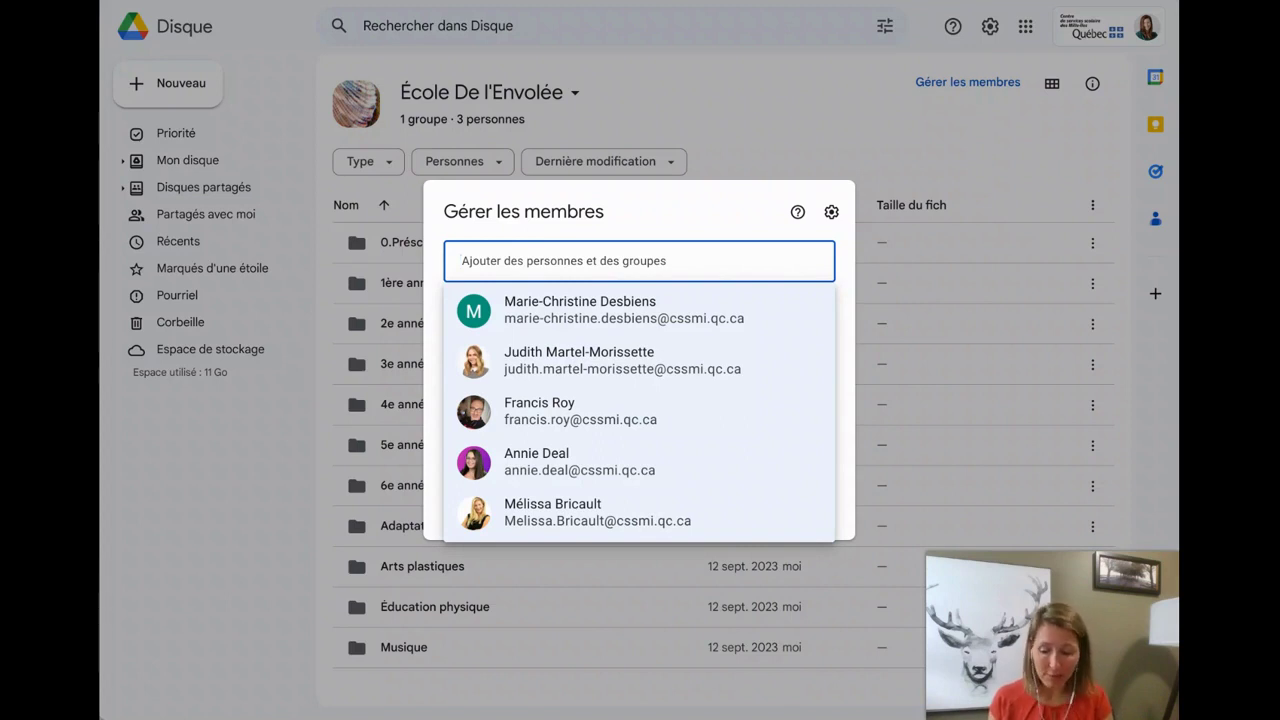
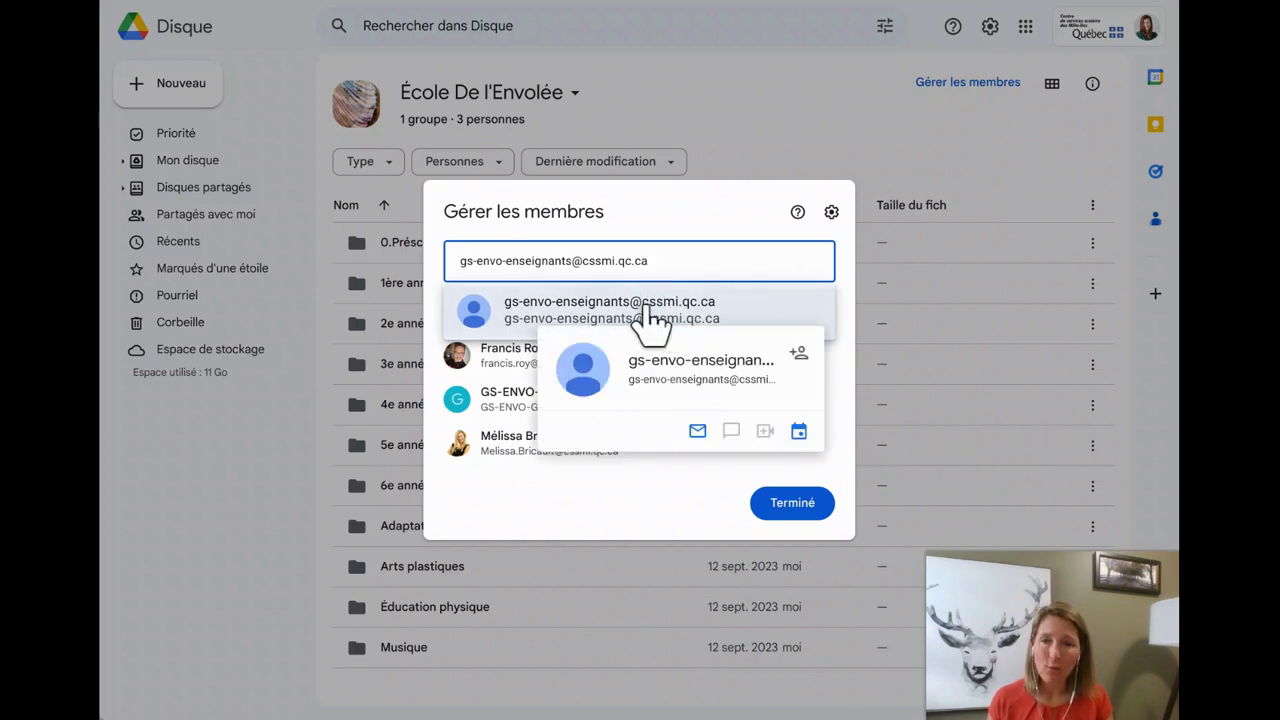
Invite the gs-envo-enseignants group as Gestionnaire de contenu and send the invitation
left_click(648, 316)
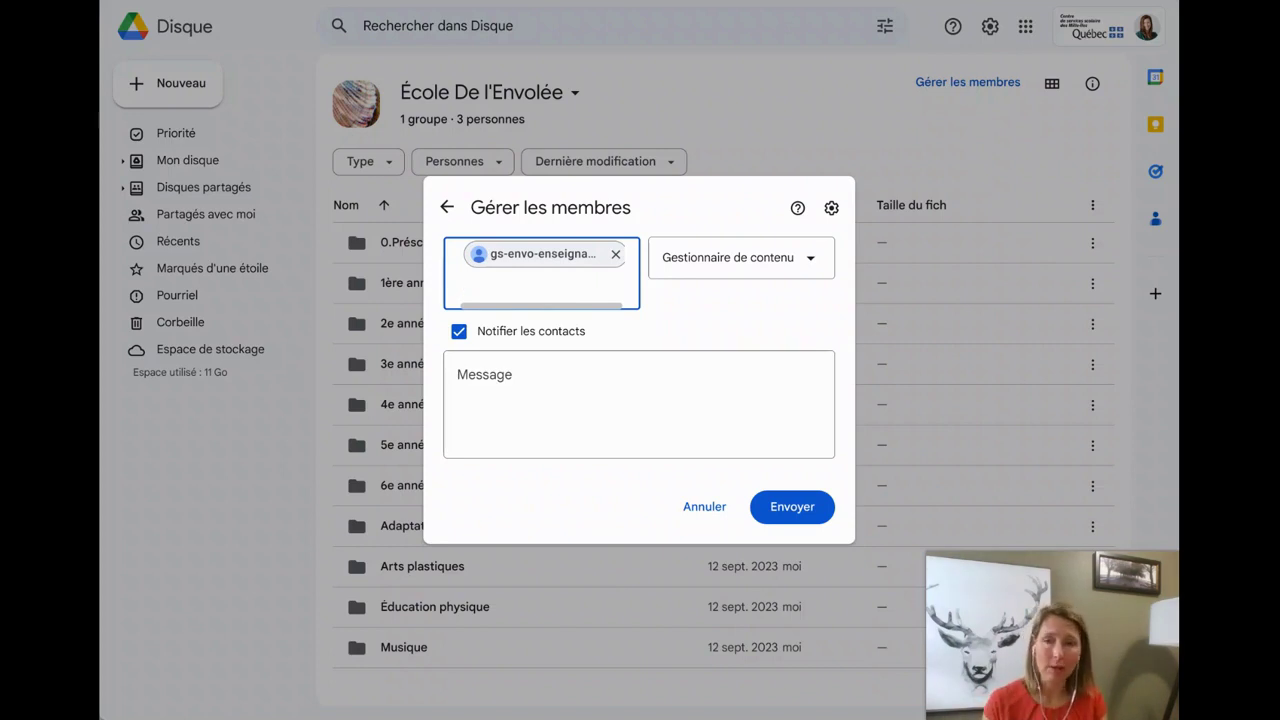
left_click(809, 258)
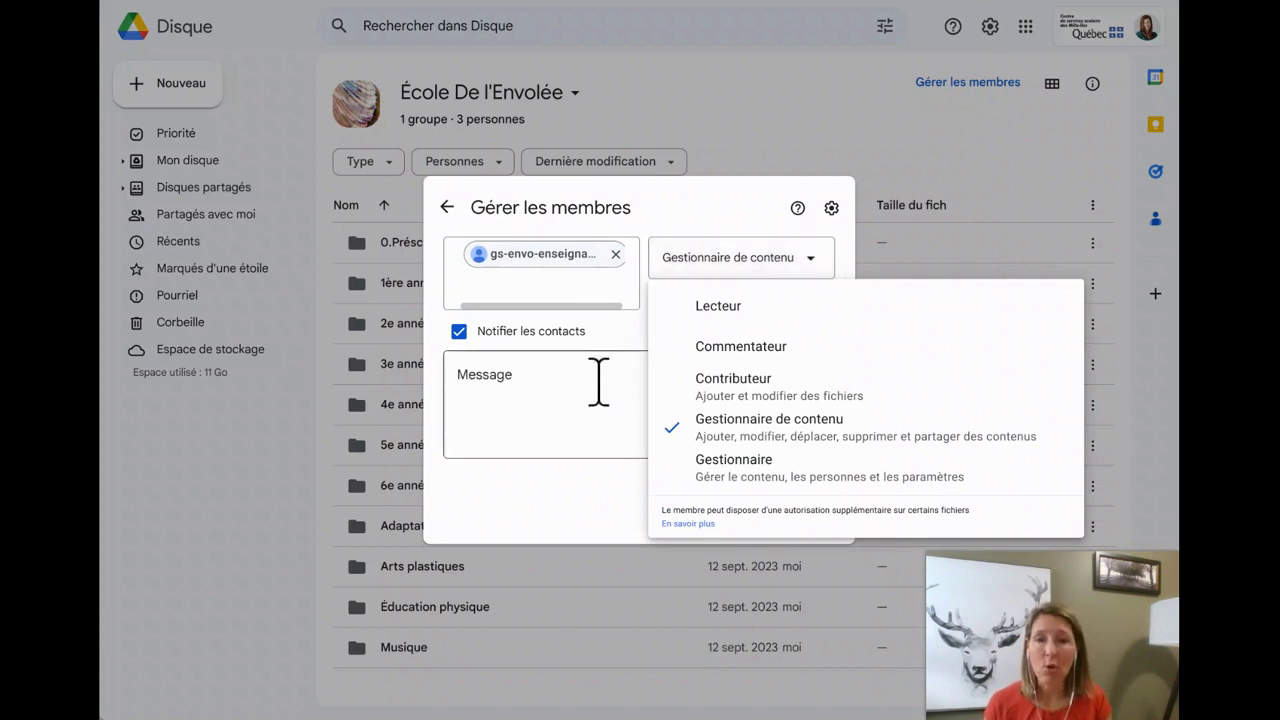
left_click(545, 373)
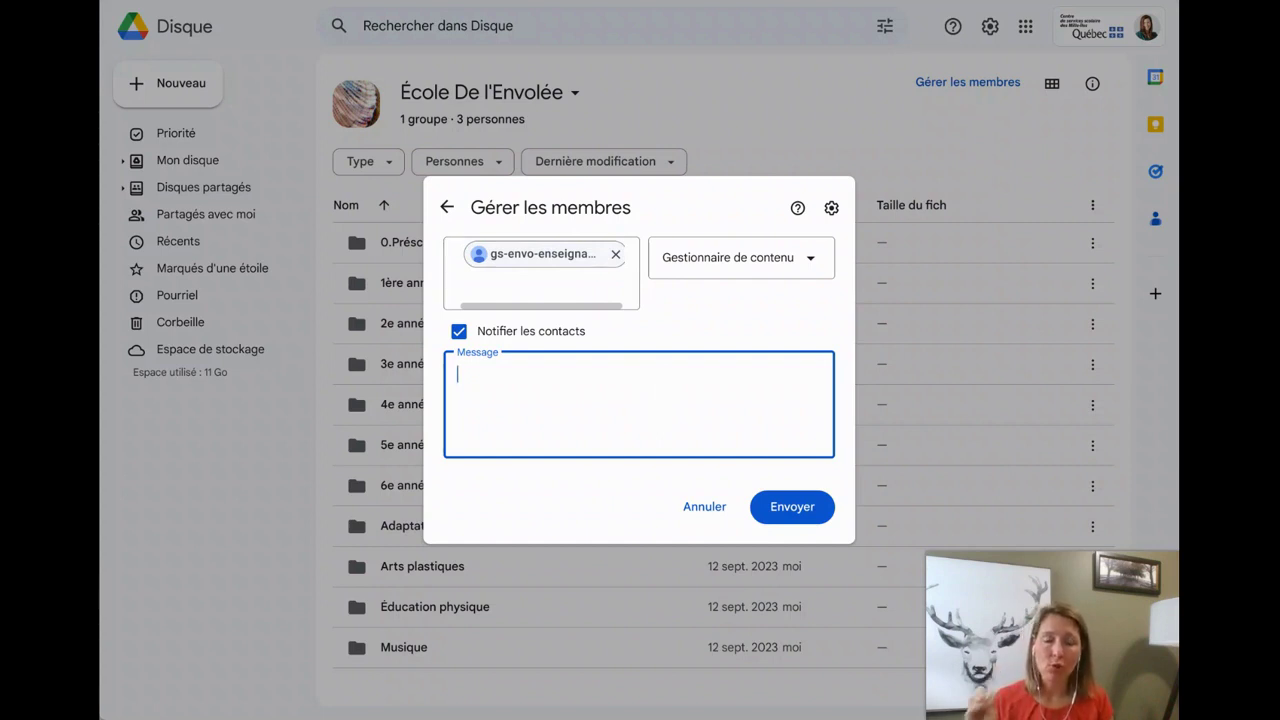
left_click(780, 508)
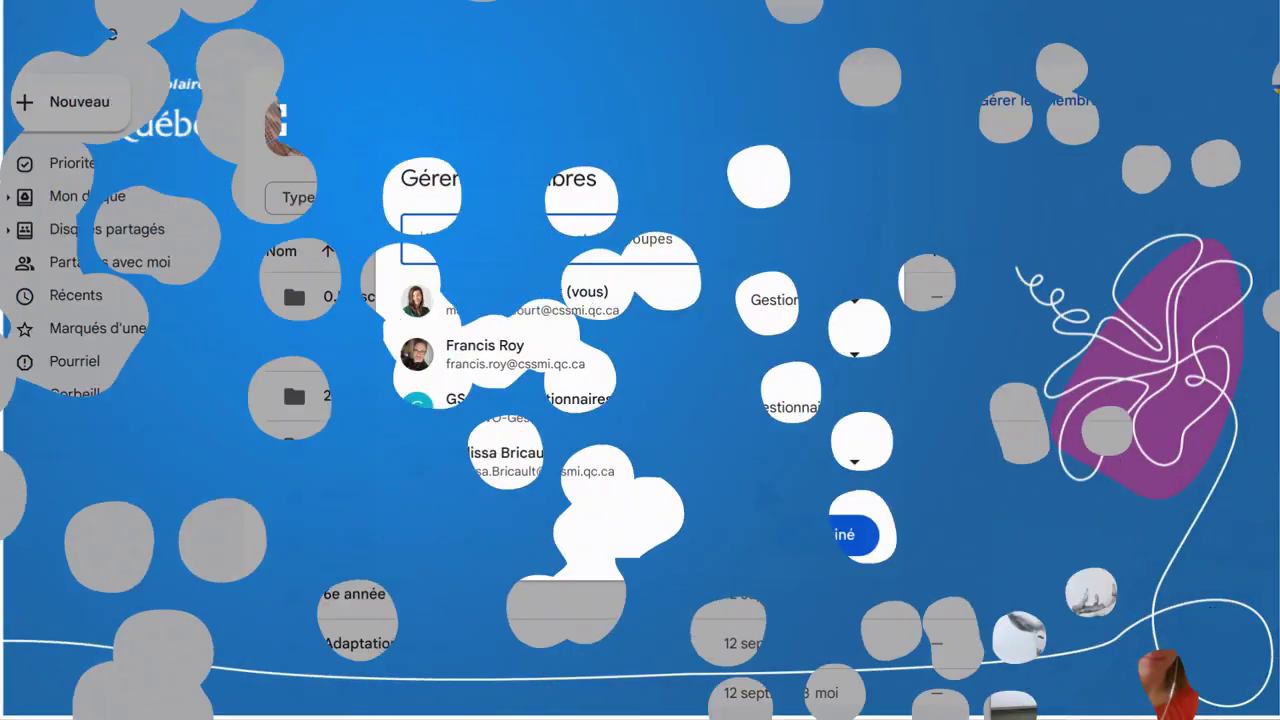